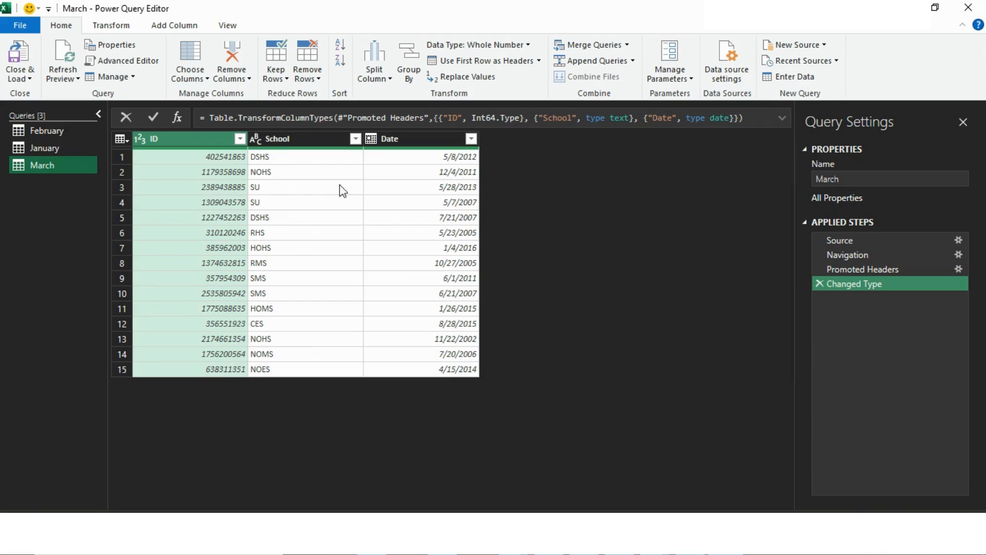
- Import Sheet1 of the Details.xlsx workbook as a new query
{"action": "left_click", "coordinate": [45, 128]}
{"action": "left_click", "coordinate": [49, 148]}
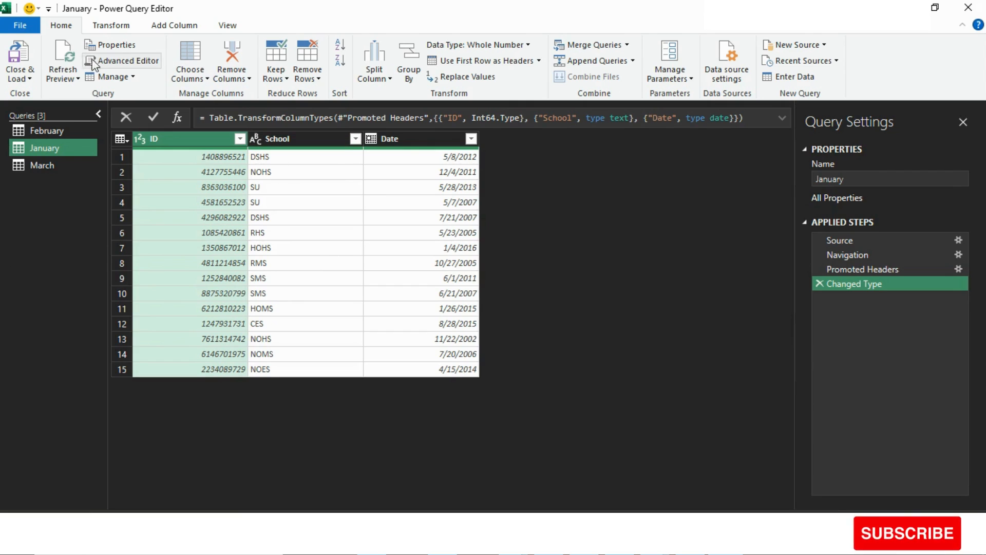
{"action": "left_click", "coordinate": [789, 45]}
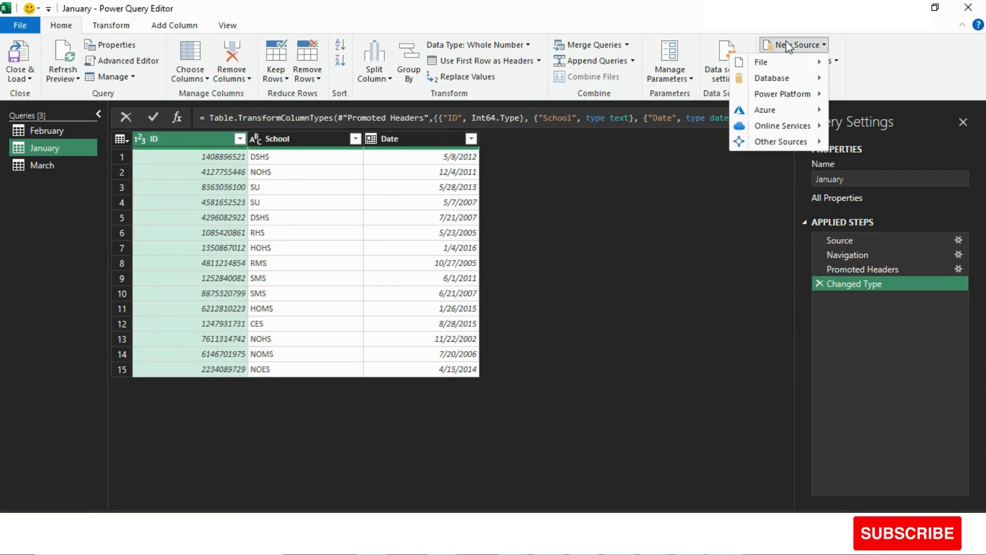
{"action": "mouse_move", "coordinate": [778, 65]}
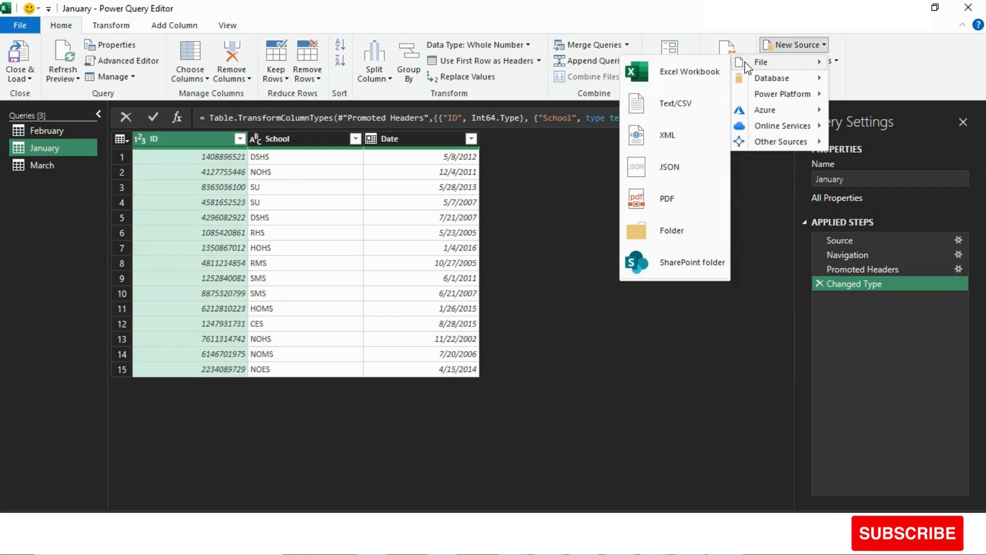
{"action": "left_click", "coordinate": [698, 70]}
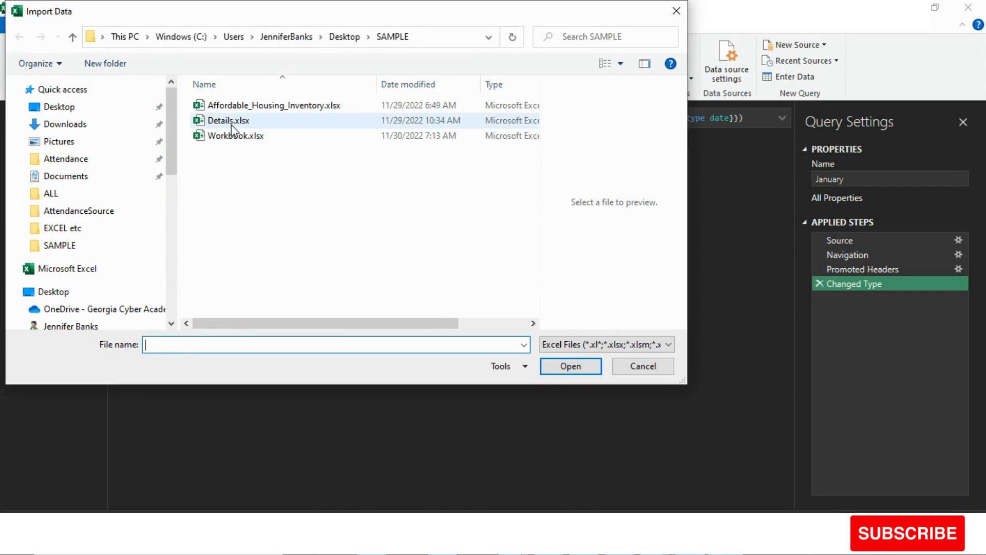
{"action": "left_click", "coordinate": [231, 125]}
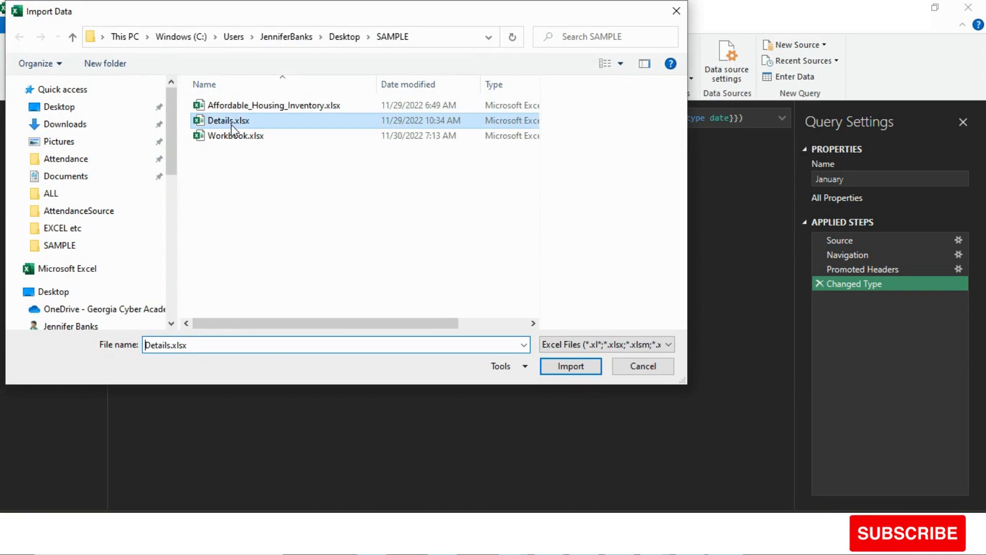
{"action": "left_click", "coordinate": [571, 367]}
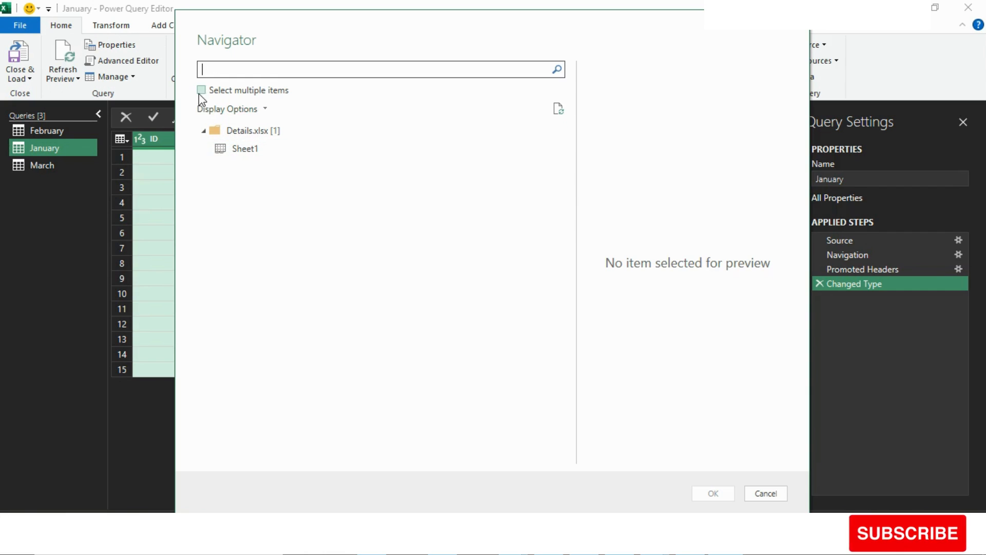
{"action": "left_click", "coordinate": [247, 150]}
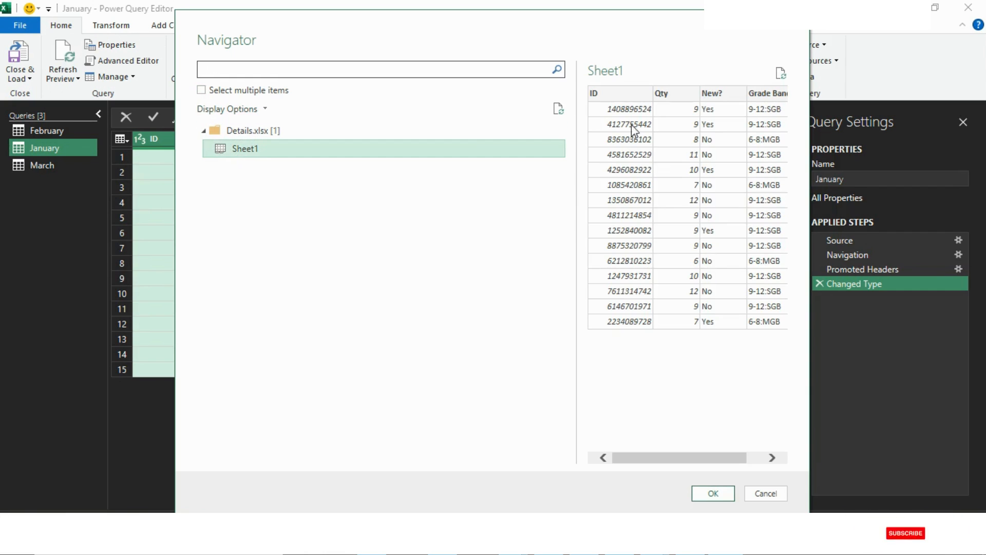
{"action": "left_click", "coordinate": [713, 493]}
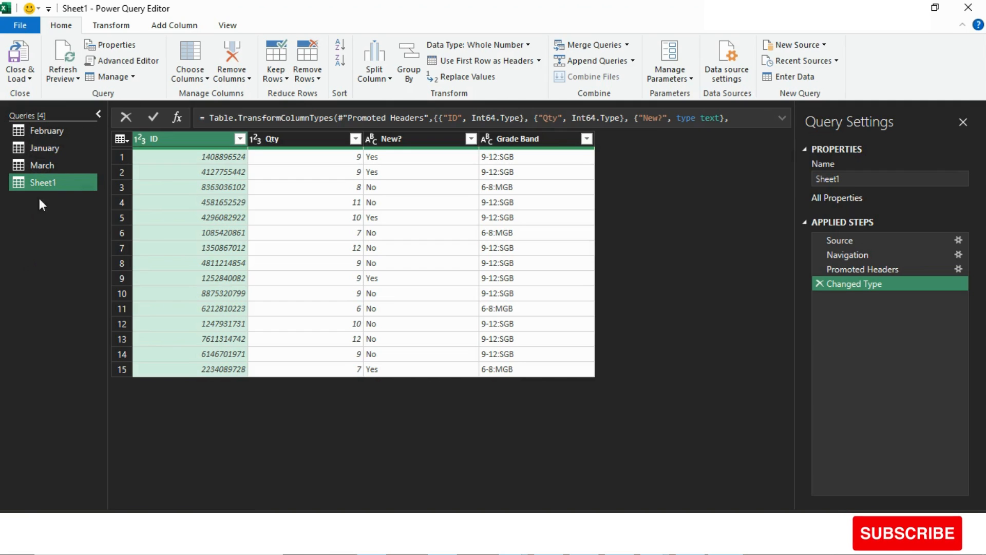
- Import the AdditionalDetails.csv file as a new query with the comma delimiter
{"action": "left_click", "coordinate": [822, 50]}
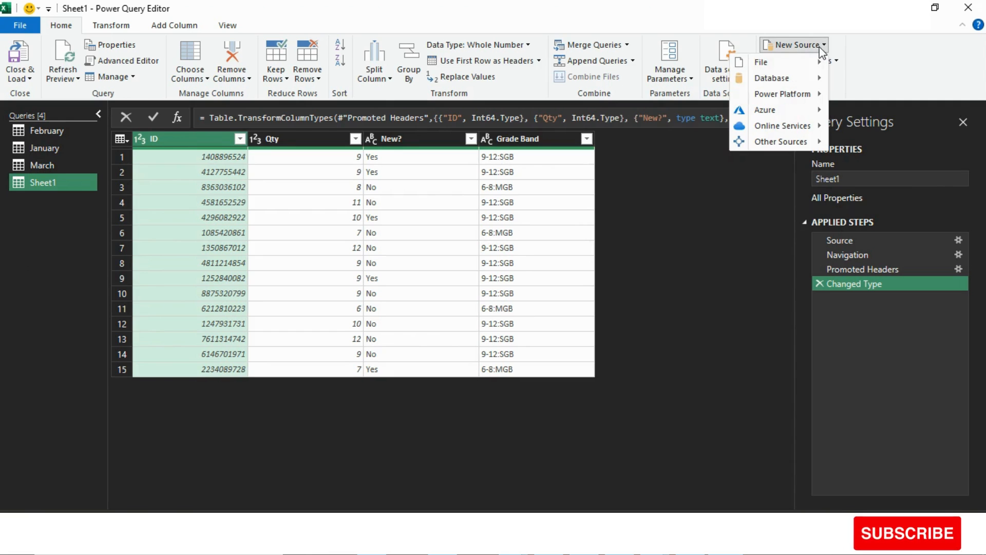
{"action": "left_click", "coordinate": [681, 102]}
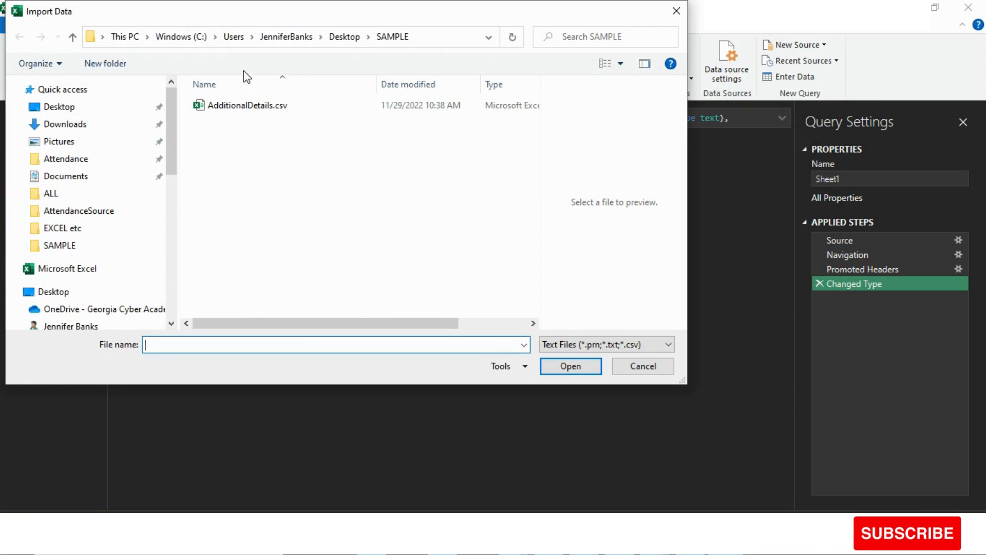
{"action": "left_click", "coordinate": [277, 109]}
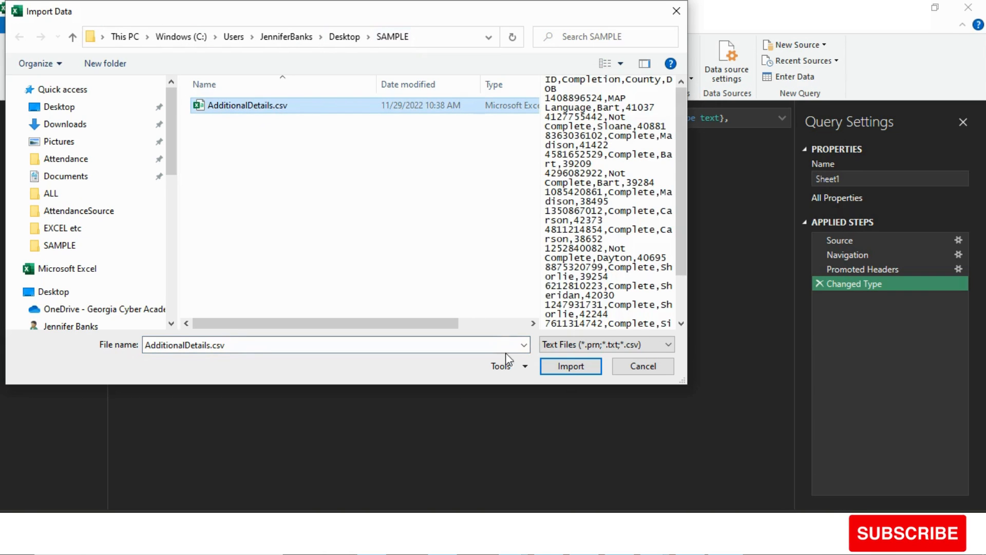
{"action": "left_click", "coordinate": [570, 366]}
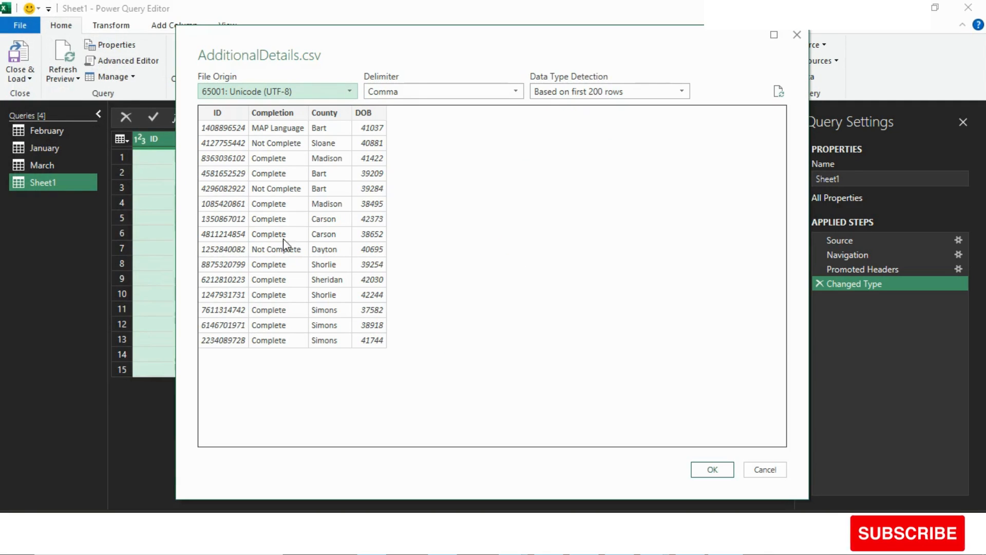
{"action": "left_click", "coordinate": [712, 469]}
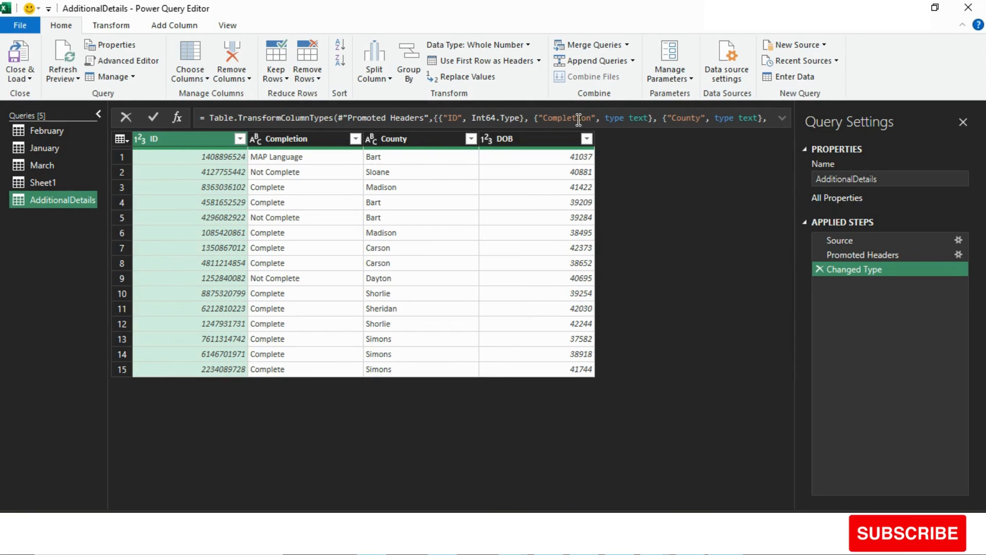
- Preview Table001 (Page 1) of Workbook.pdf, and import Page001 of that file as a new query
{"action": "left_click", "coordinate": [787, 45]}
{"action": "mouse_move", "coordinate": [760, 63]}
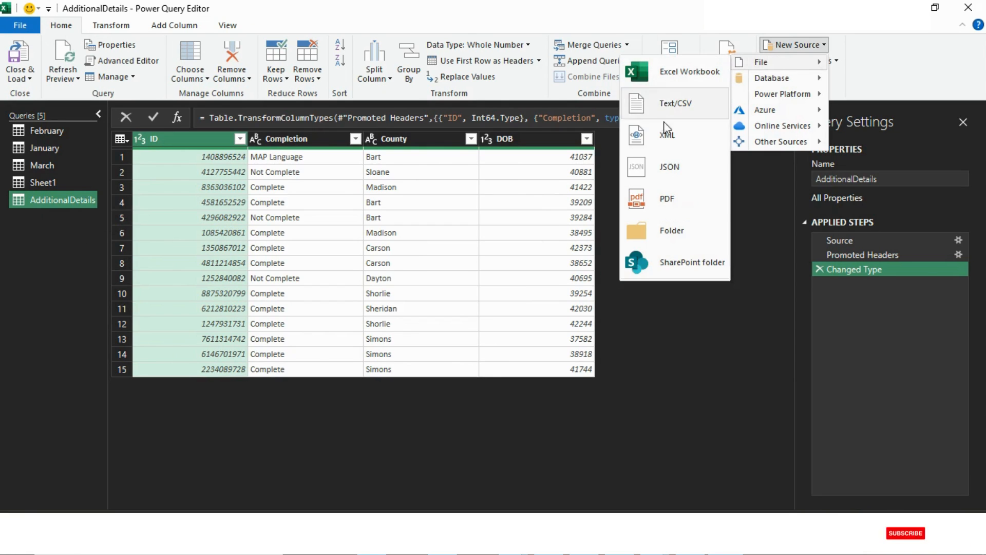
{"action": "left_click", "coordinate": [663, 202]}
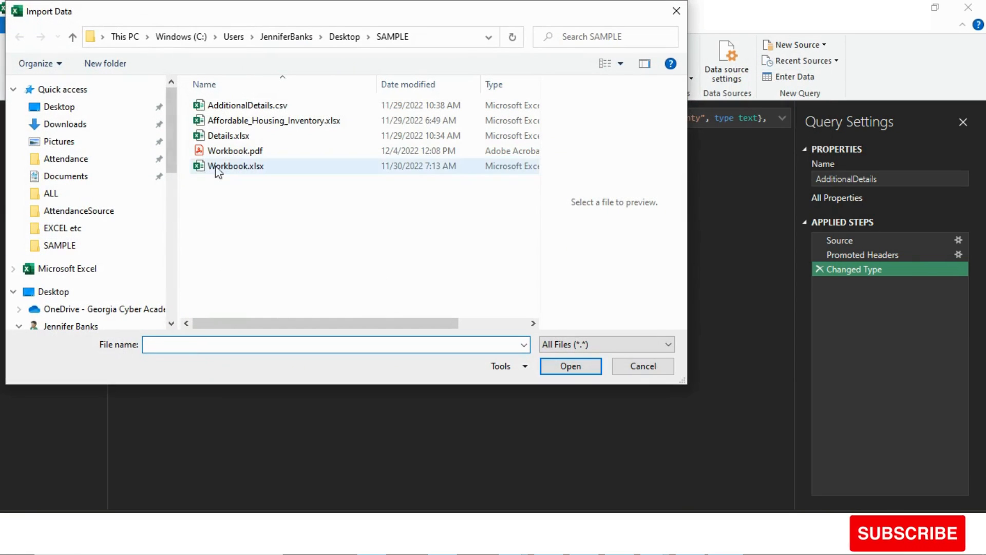
{"action": "left_click", "coordinate": [239, 153]}
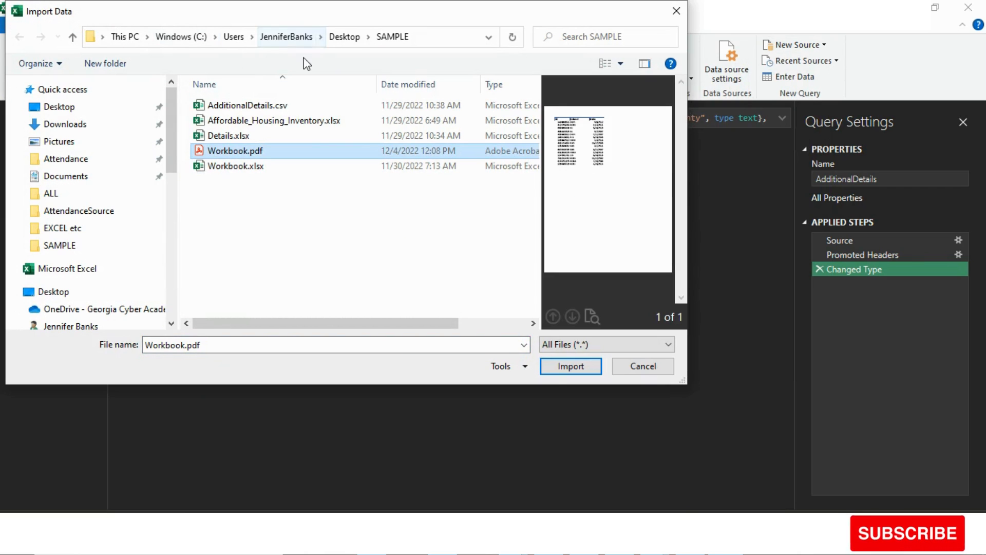
{"action": "left_click", "coordinate": [553, 368]}
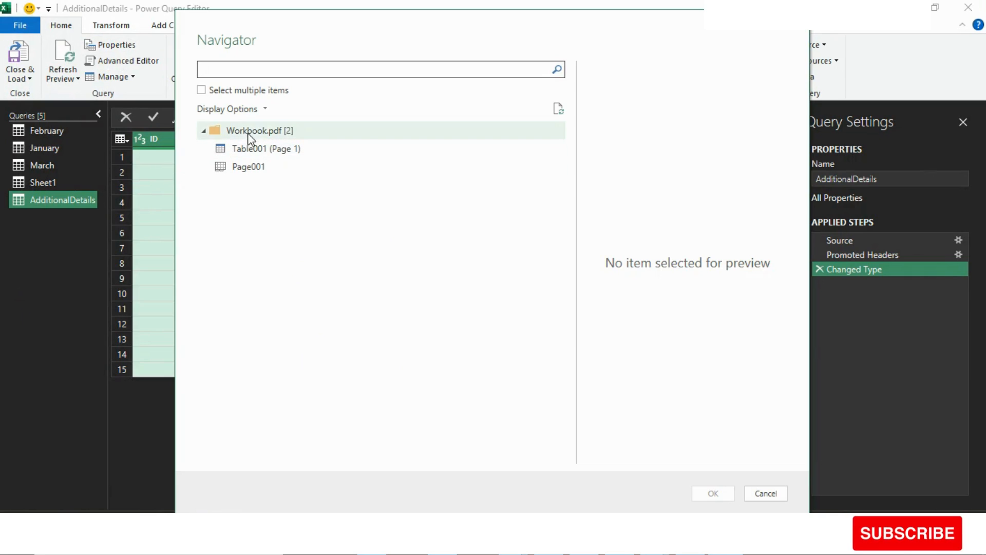
{"action": "left_click", "coordinate": [258, 154]}
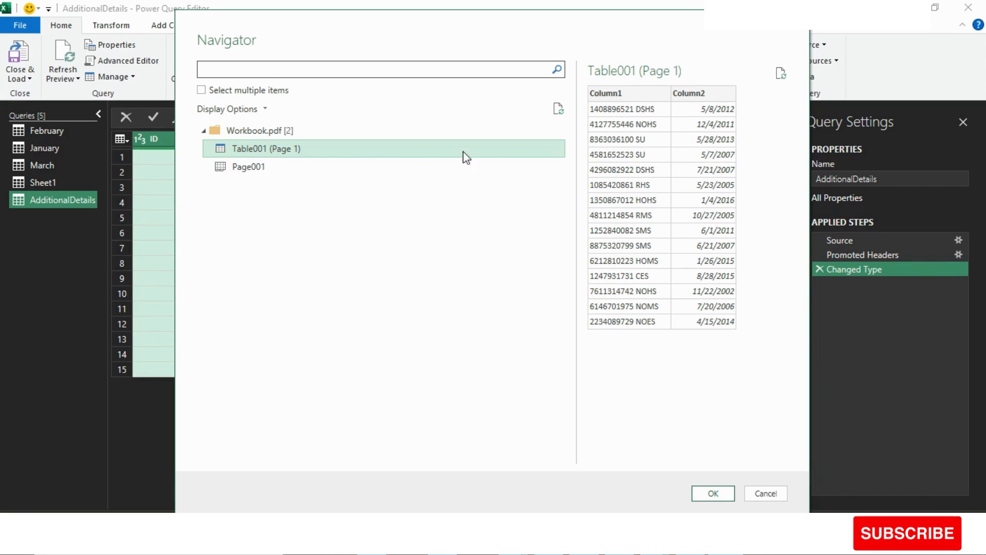
{"action": "left_click", "coordinate": [260, 176]}
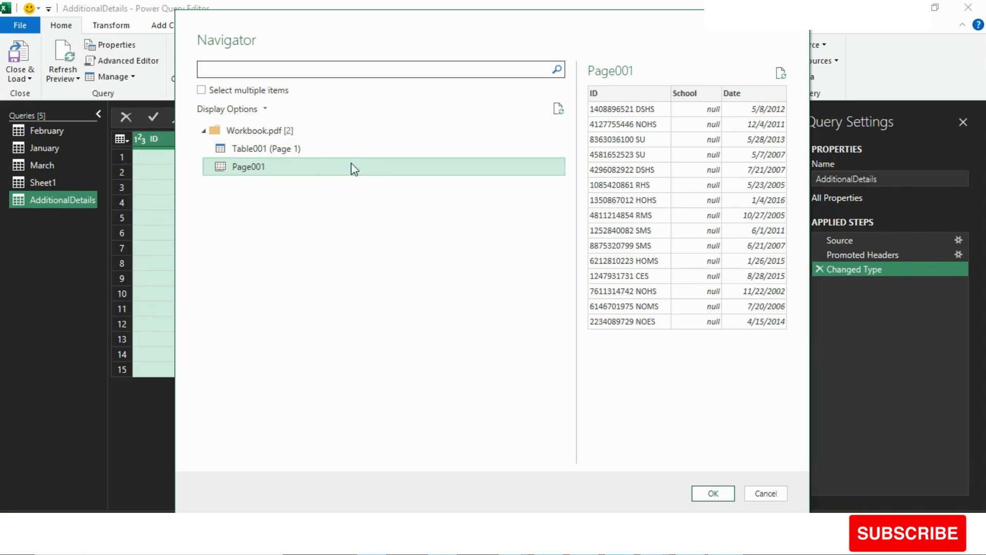
{"action": "left_click", "coordinate": [713, 493]}
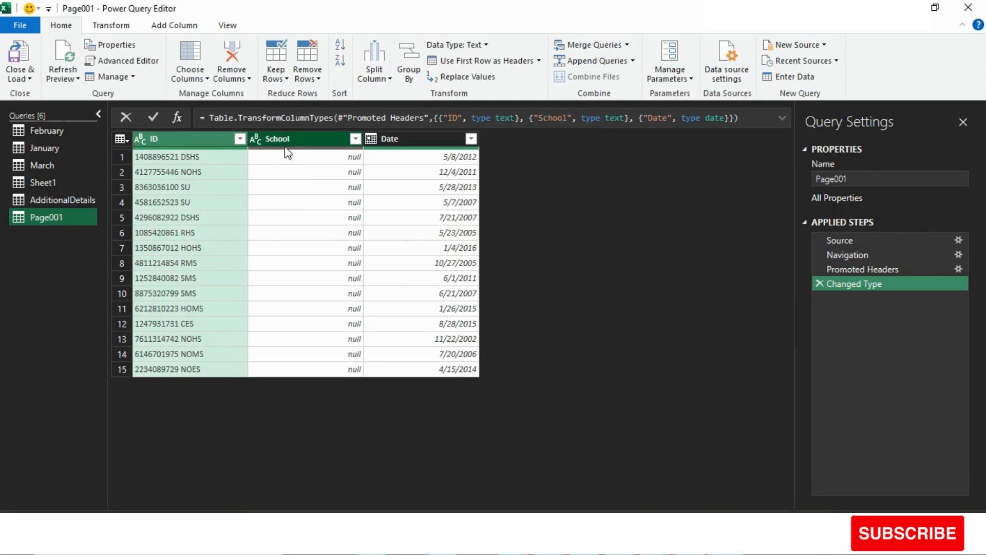
- Remove the empty School column from the Page001 query
{"action": "left_click", "coordinate": [304, 140]}
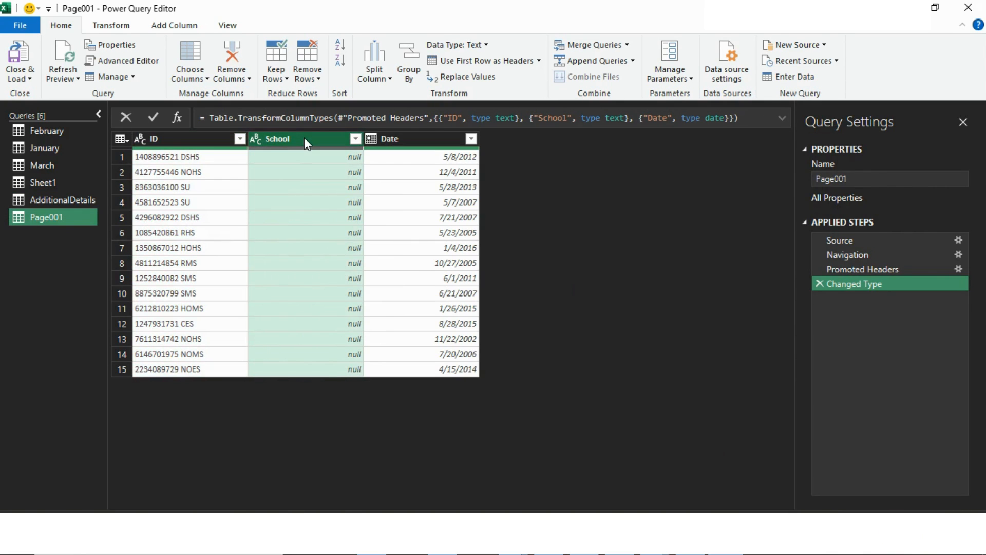
{"action": "right_click", "coordinate": [304, 137]}
{"action": "left_click", "coordinate": [345, 167]}
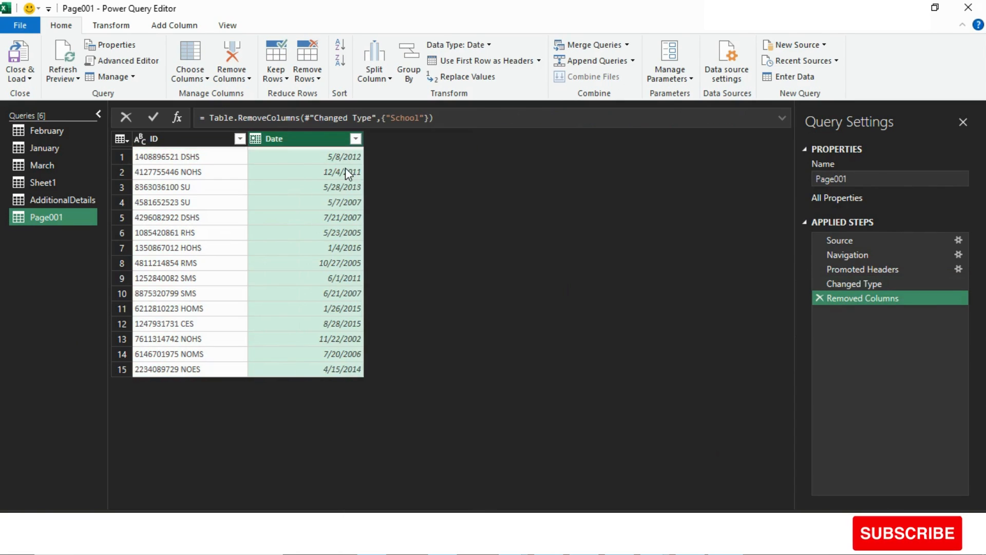
- Split the ID column of the Page001 query by the Space delimiter at each occurrence of the delimiter
{"action": "left_click", "coordinate": [190, 139]}
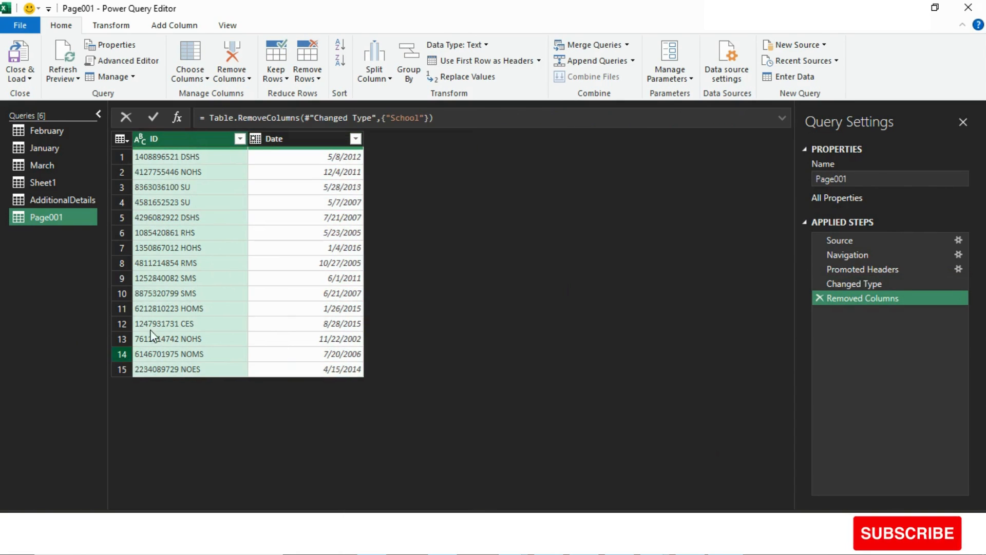
{"action": "right_click", "coordinate": [187, 137]}
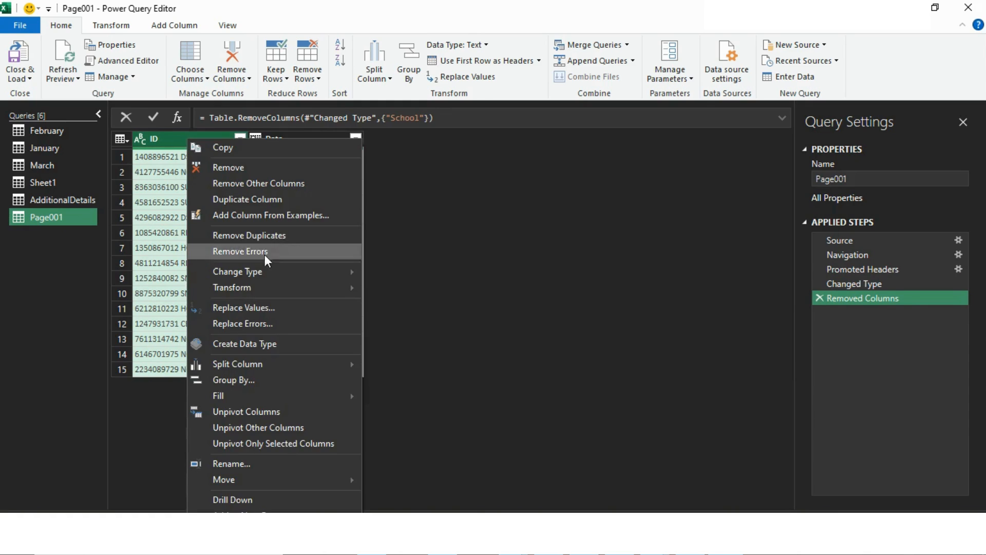
{"action": "mouse_move", "coordinate": [245, 365]}
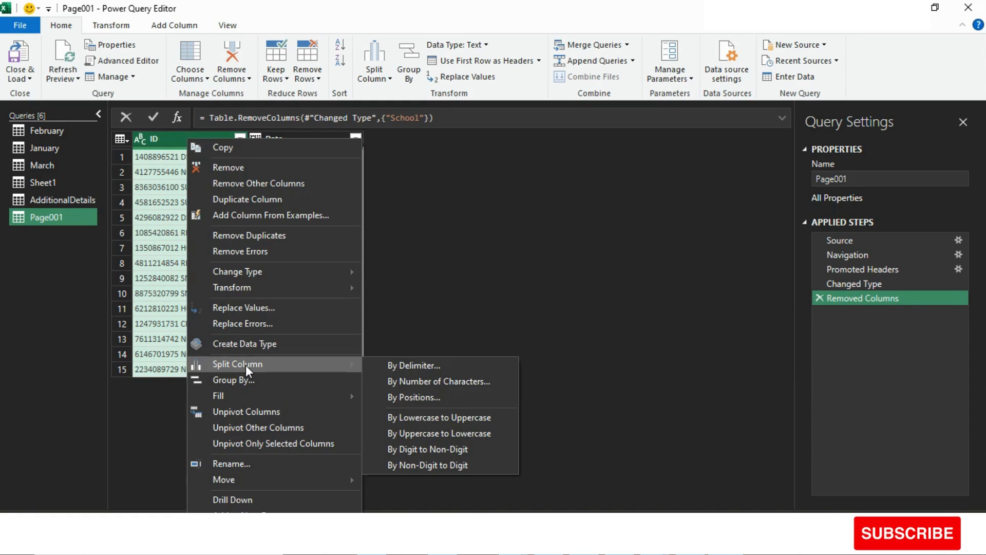
{"action": "left_click", "coordinate": [616, 235]}
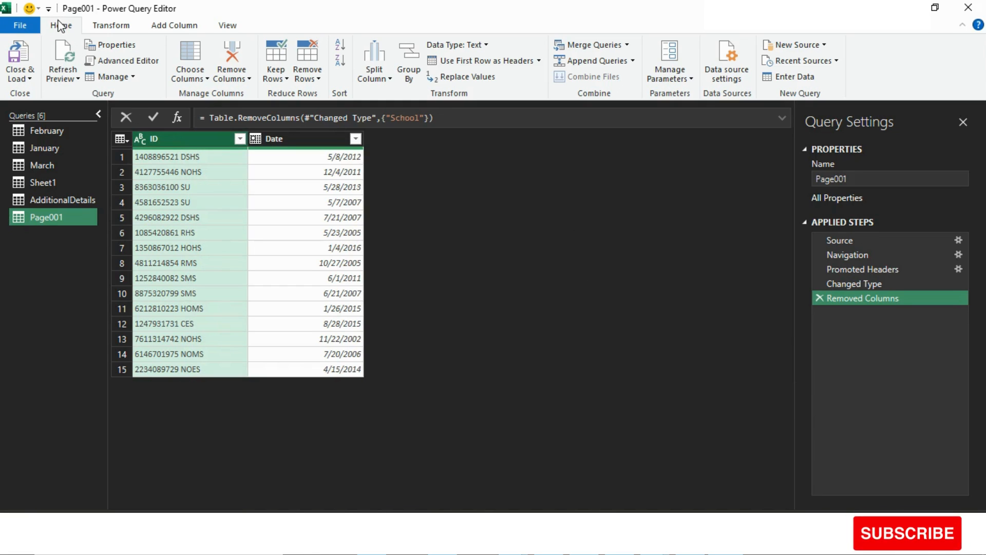
{"action": "left_click", "coordinate": [376, 79]}
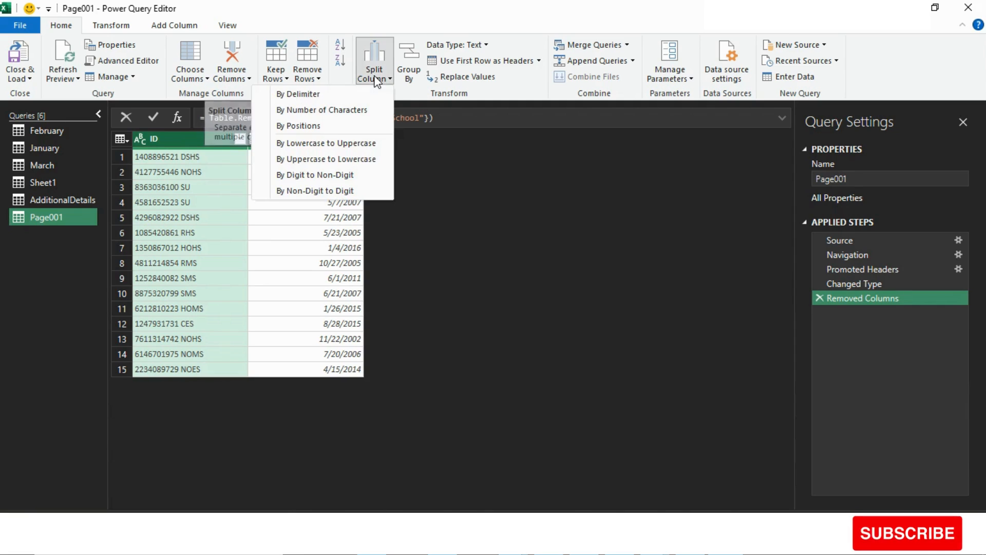
{"action": "left_click", "coordinate": [356, 93]}
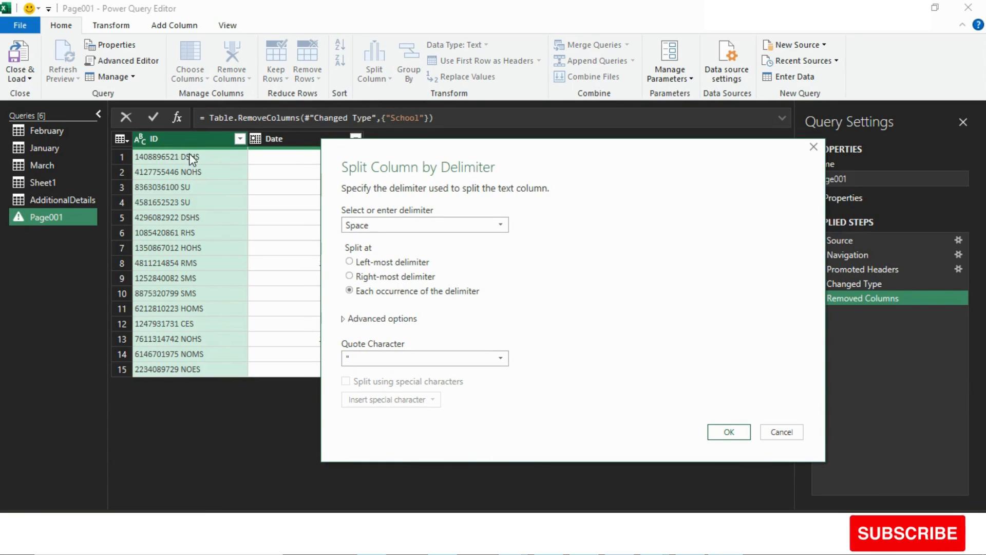
{"action": "left_click", "coordinate": [366, 227]}
{"action": "left_click", "coordinate": [362, 229]}
{"action": "left_click", "coordinate": [409, 228]}
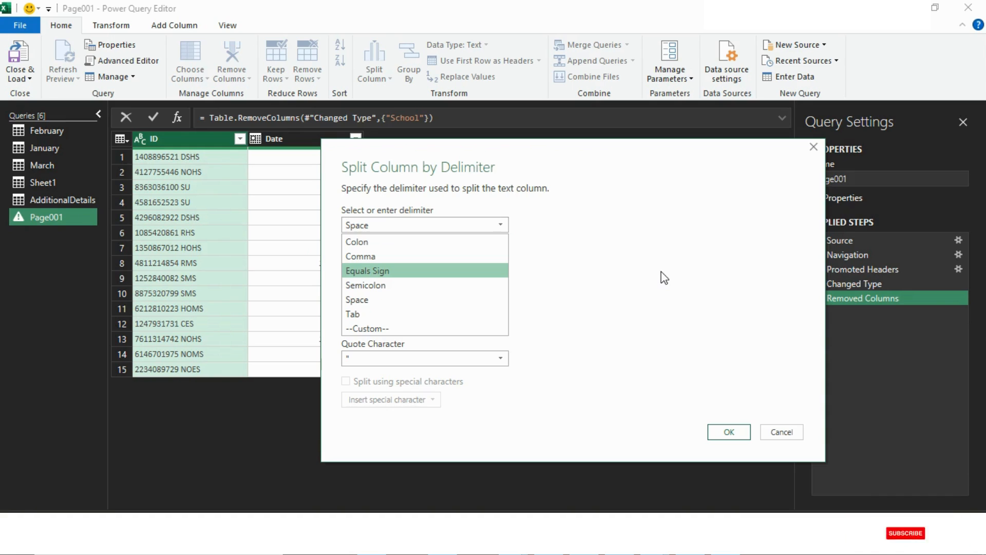
{"action": "left_click", "coordinate": [673, 263]}
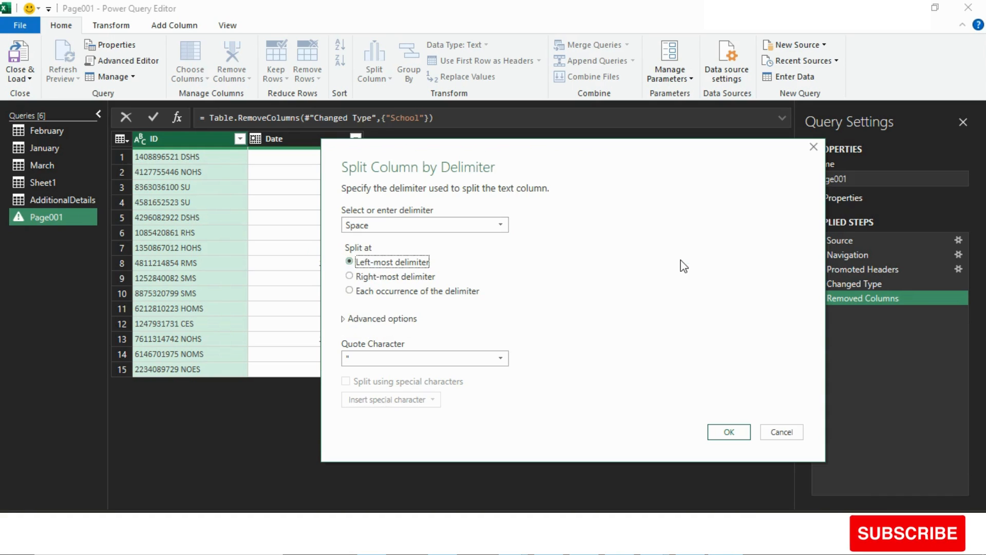
{"action": "left_click", "coordinate": [349, 290]}
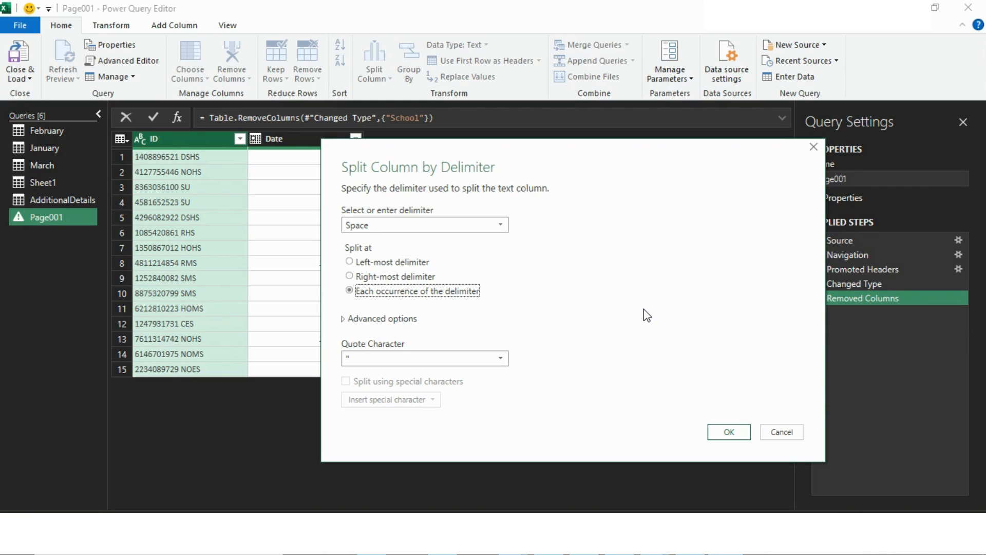
{"action": "left_click", "coordinate": [729, 431]}
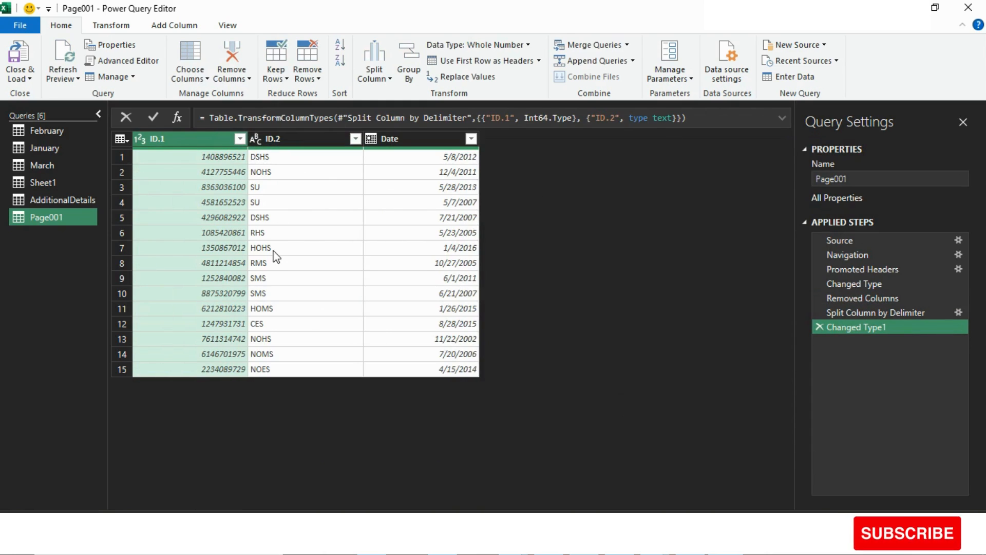
- Rename the ID.1 column of the Page001 query as ID
{"action": "double_click", "coordinate": [192, 137]}
{"action": "left_click", "coordinate": [194, 138]}
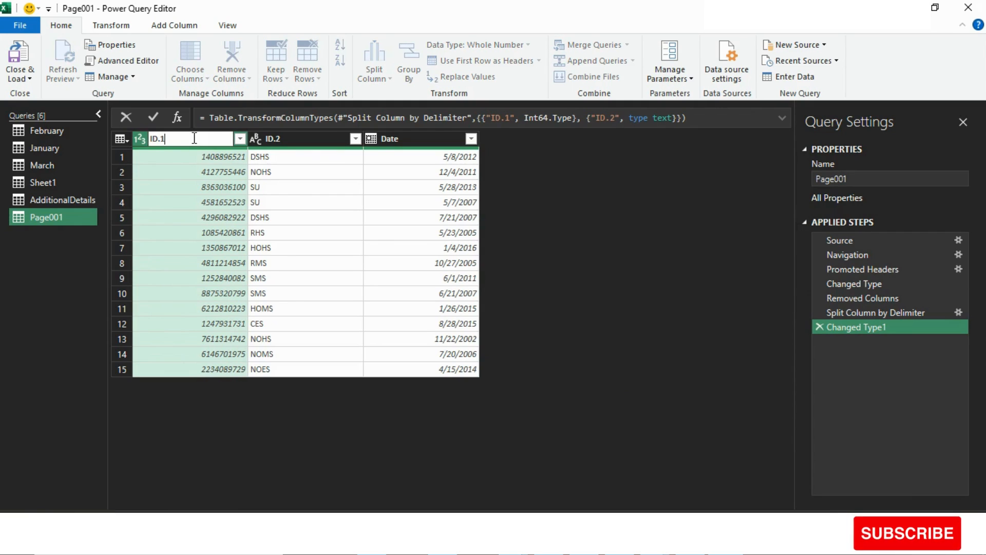
{"action": "key", "text": "BackSpace"}
{"action": "key", "text": "BackSpace"}
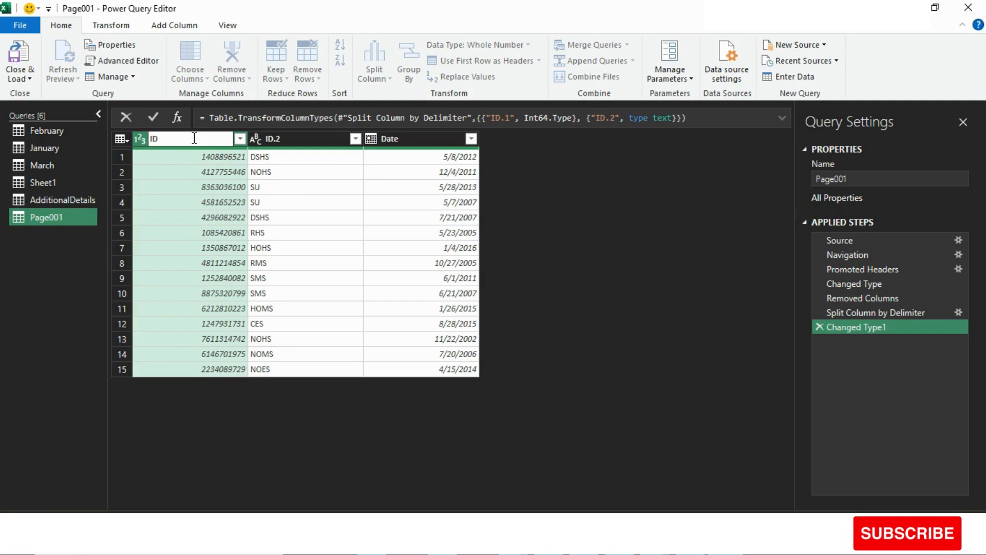
- Rename the ID.2 column of the Page001 query as SchoolName
{"action": "double_click", "coordinate": [332, 139]}
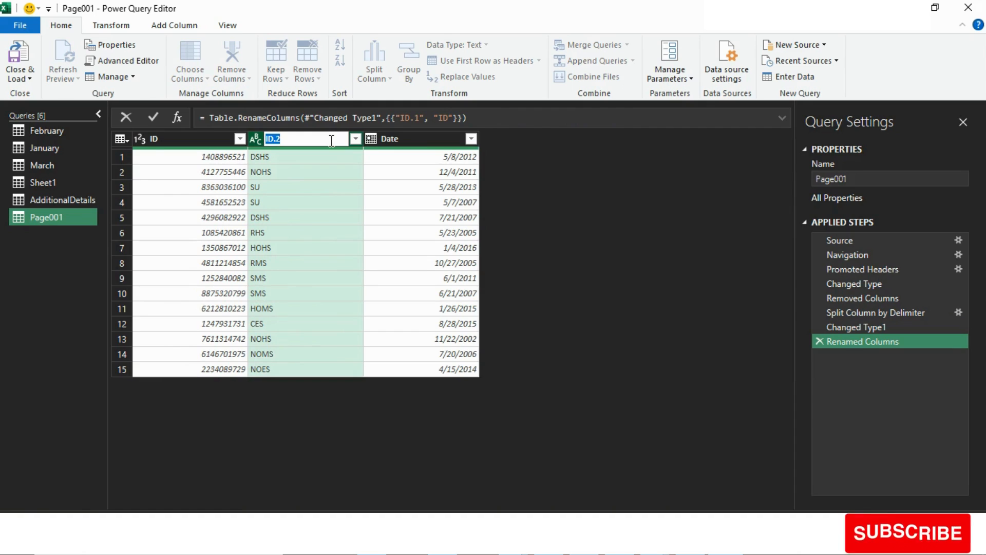
{"action": "type", "text": "SchoolN"}
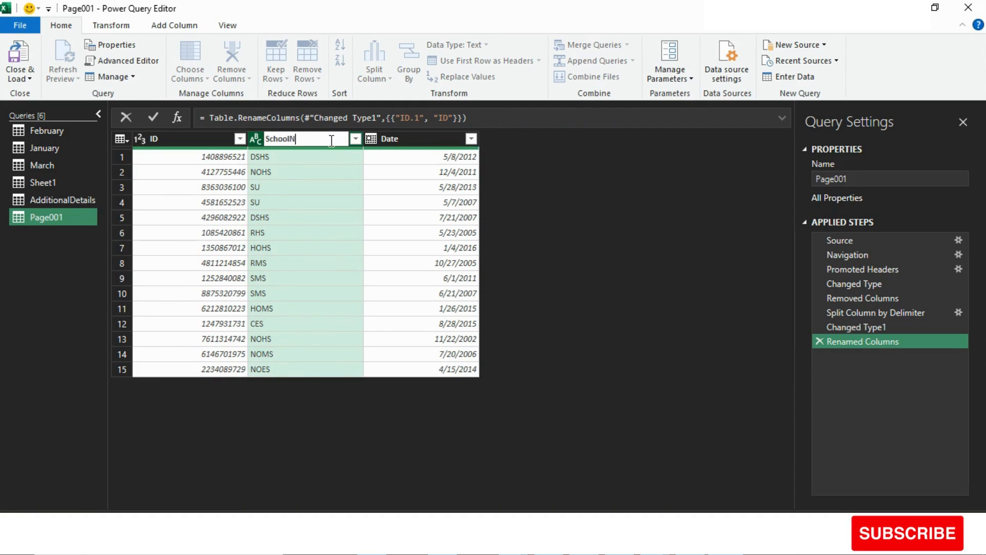
{"action": "type", "text": "ame"}
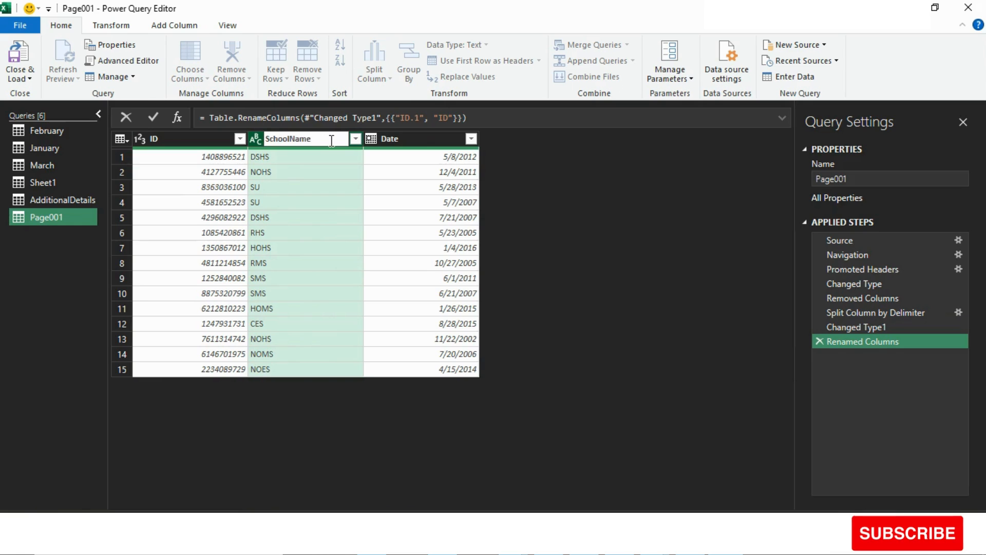
{"action": "left_click", "coordinate": [560, 226]}
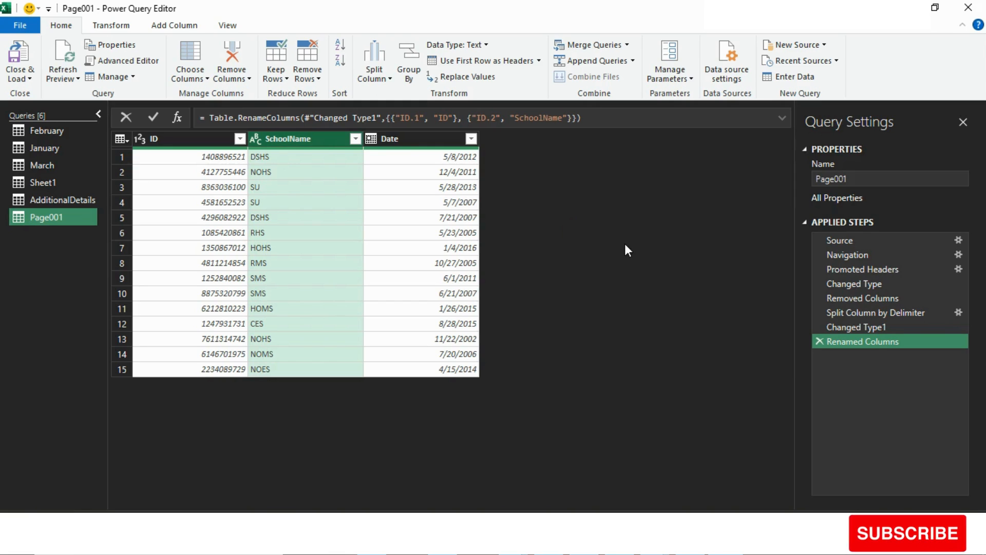
- Close the query editor and load all queries into the workbook as tables on new worksheets
{"action": "left_click", "coordinate": [26, 79]}
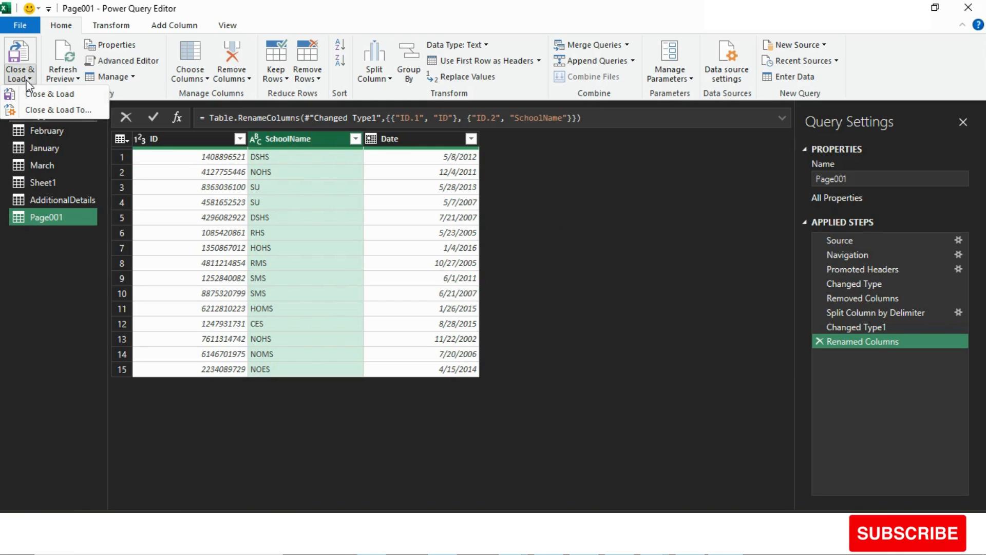
{"action": "left_click", "coordinate": [44, 109]}
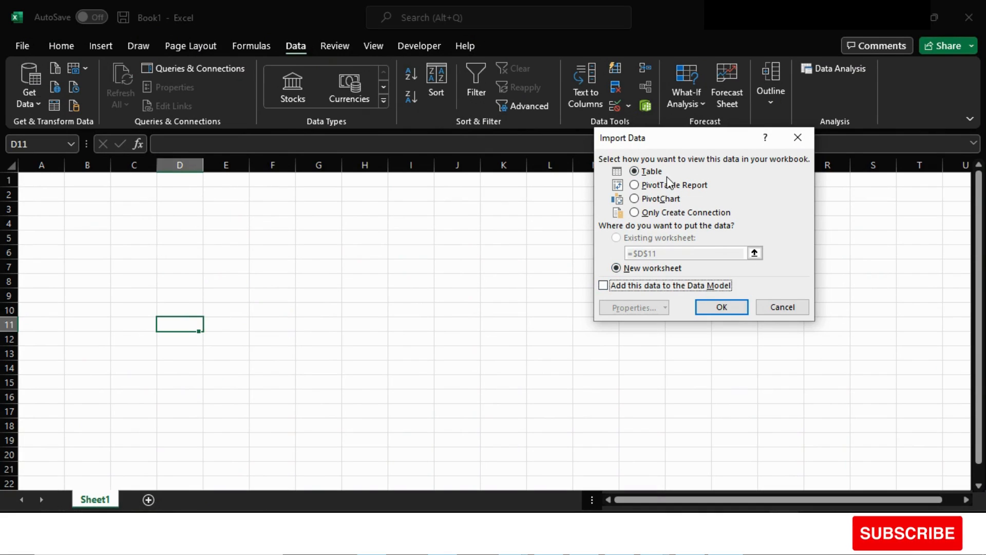
{"action": "left_click", "coordinate": [728, 308]}
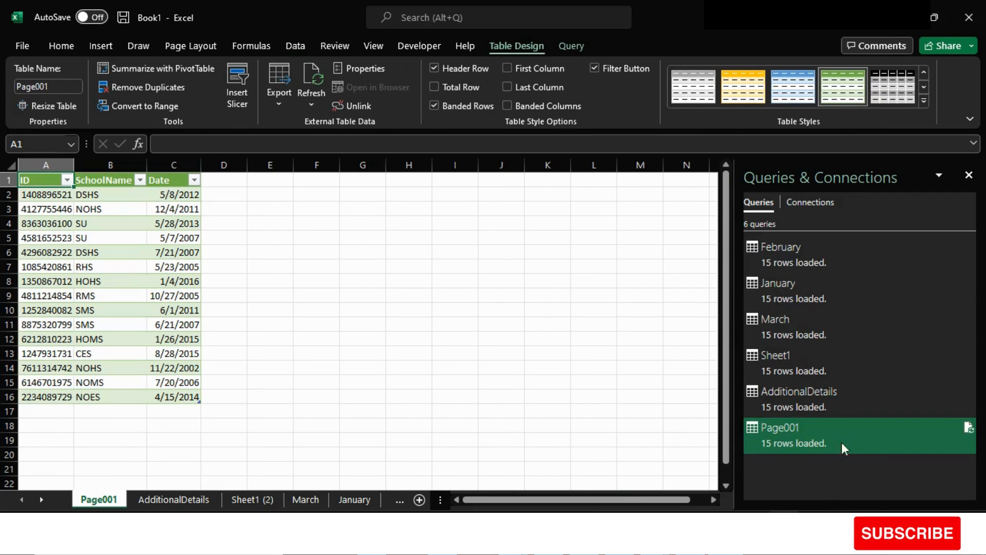
- Review the loaded tables of the February, January, March, Sheet1, AdditionalDetails and Page001 queries one after another
{"action": "mouse_move", "coordinate": [797, 281]}
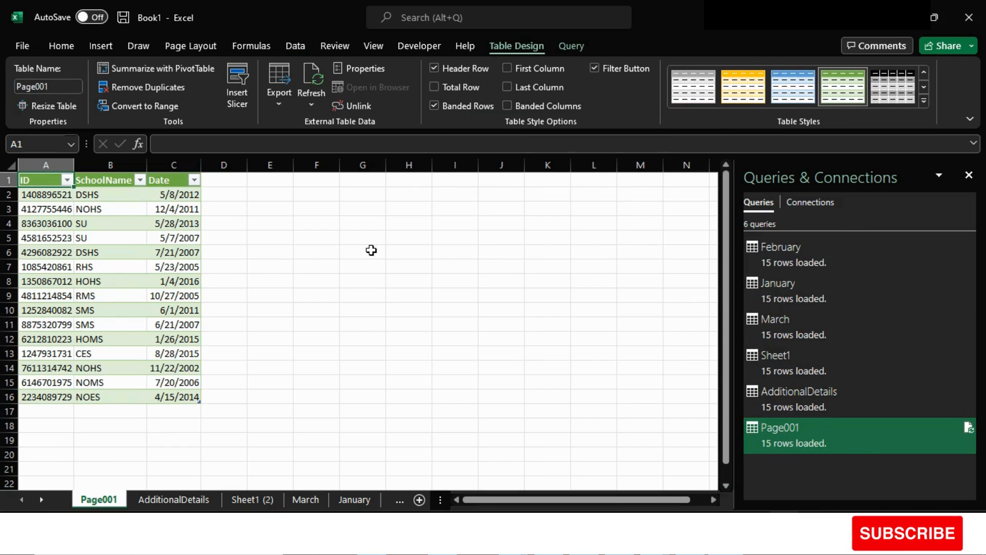
{"action": "left_click", "coordinate": [788, 258]}
{"action": "left_click", "coordinate": [787, 283]}
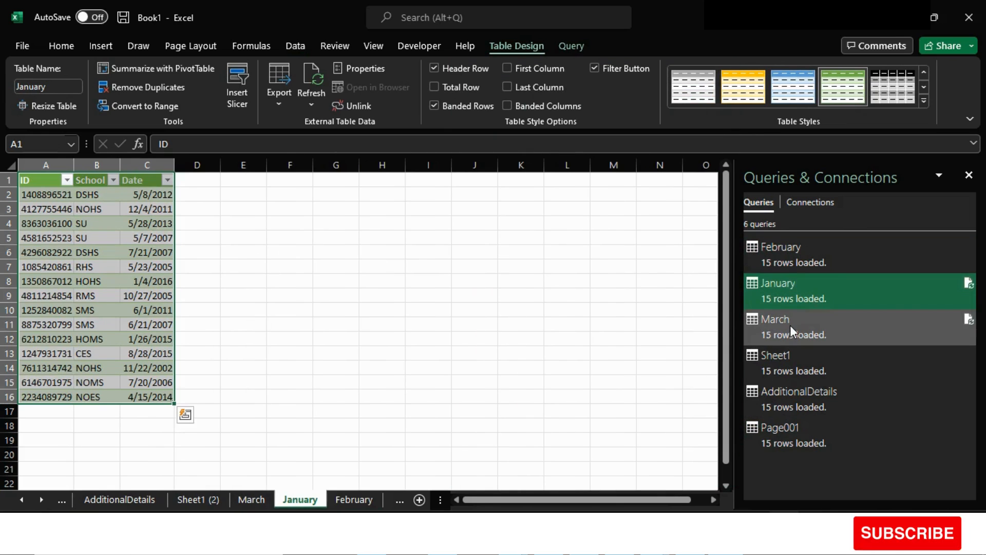
{"action": "left_click", "coordinate": [789, 324]}
{"action": "left_click", "coordinate": [788, 366]}
{"action": "left_click", "coordinate": [789, 395]}
{"action": "left_click", "coordinate": [779, 428]}
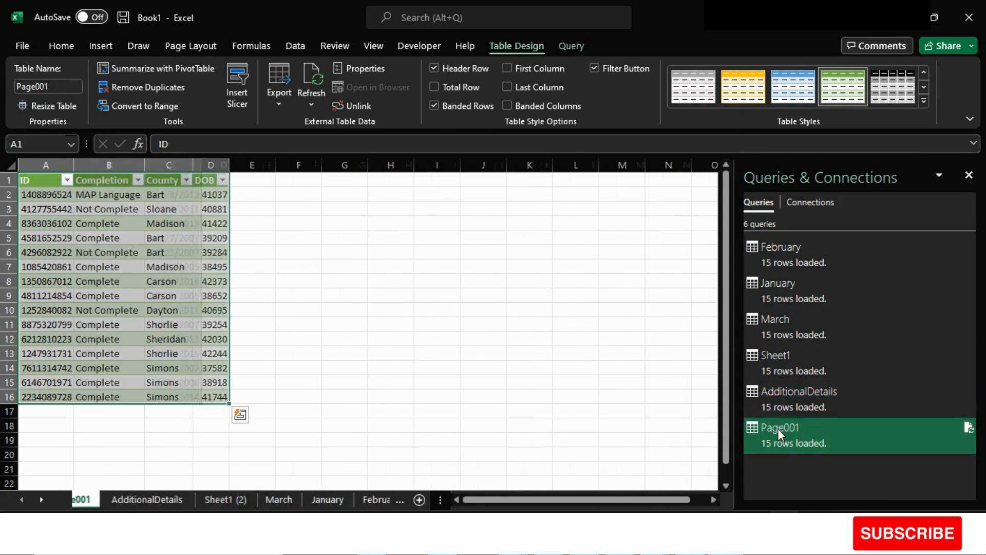
{"action": "left_click", "coordinate": [317, 281]}
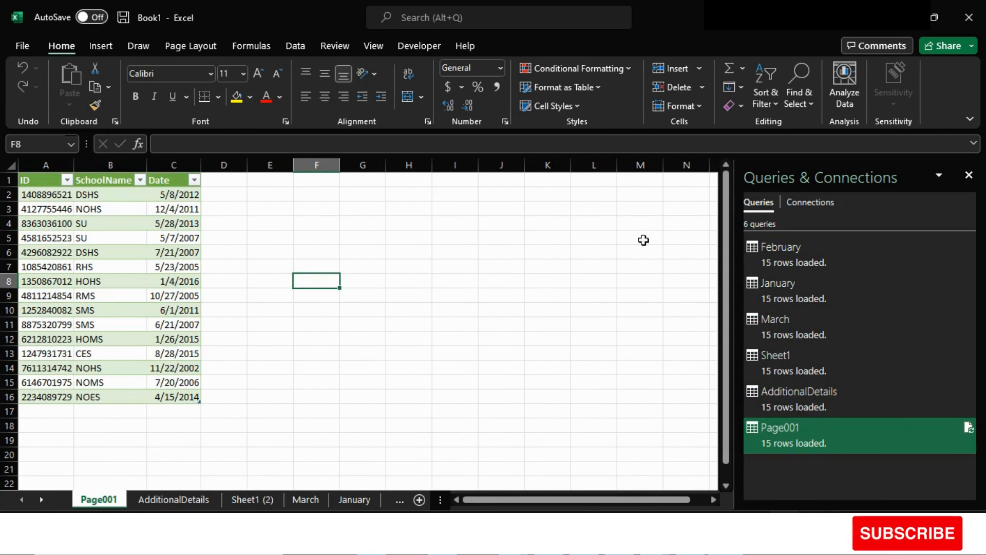